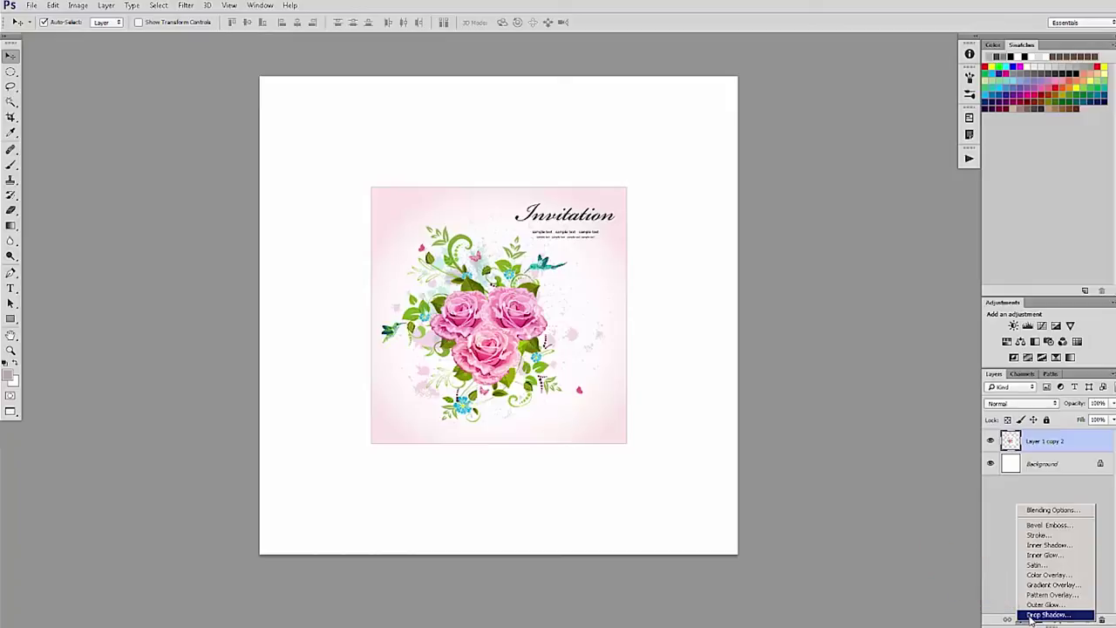
{"action": "left_click", "coordinate": [1038, 615]}
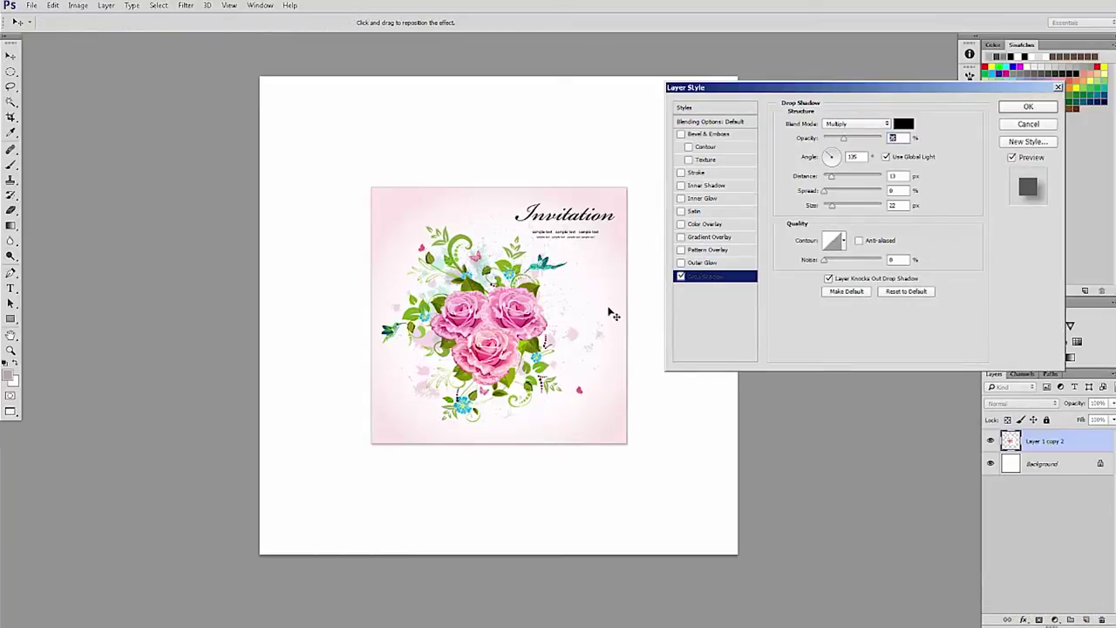
{"action": "mouse_move", "coordinate": [613, 313]}
{"action": "left_mouse_down"}
{"action": "mouse_move", "coordinate": [632, 330]}
{"action": "mouse_move", "coordinate": [619, 317]}
{"action": "left_mouse_up"}
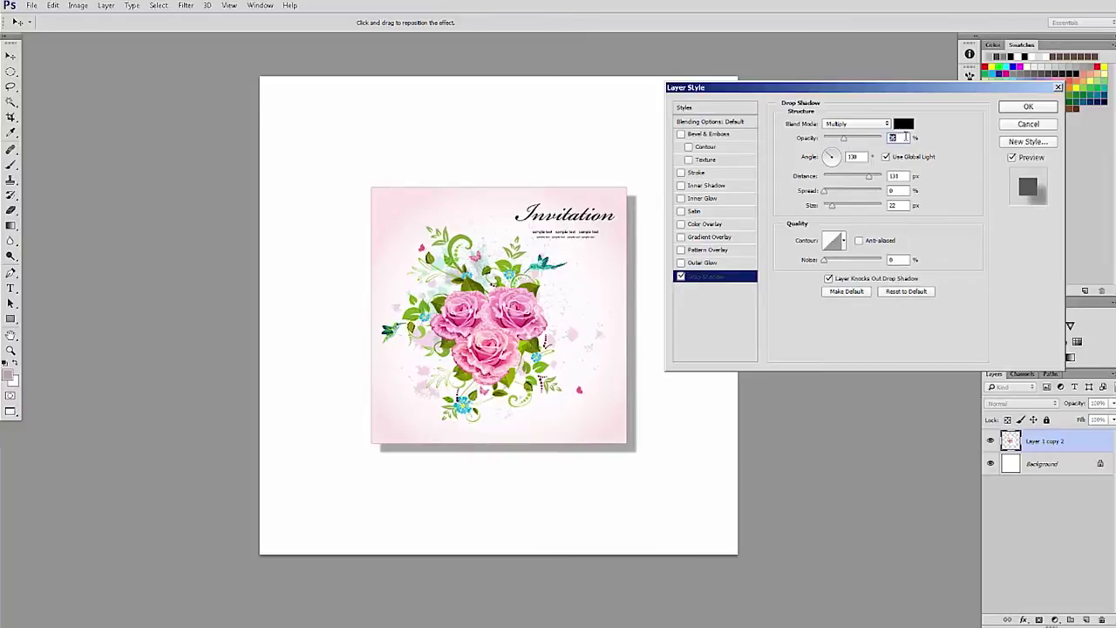
{"action": "left_click", "coordinate": [1026, 125]}
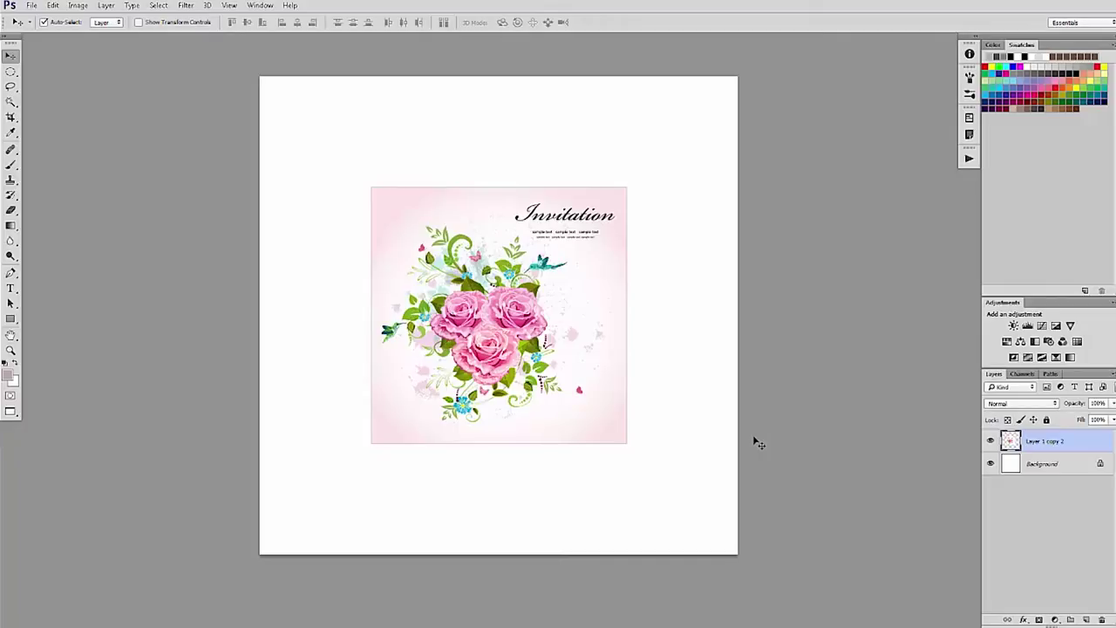
- Duplicate the invitation card layer, Layer 1 copy 2
{"action": "key", "text": "ctrl+j"}
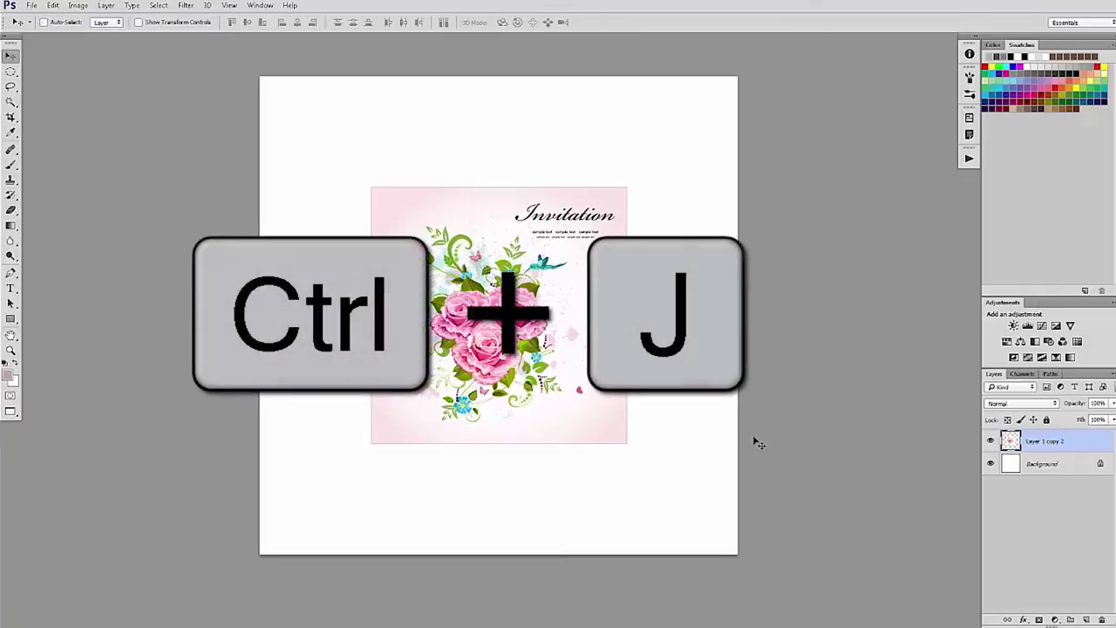
{"action": "key", "text": "ctrl+j"}
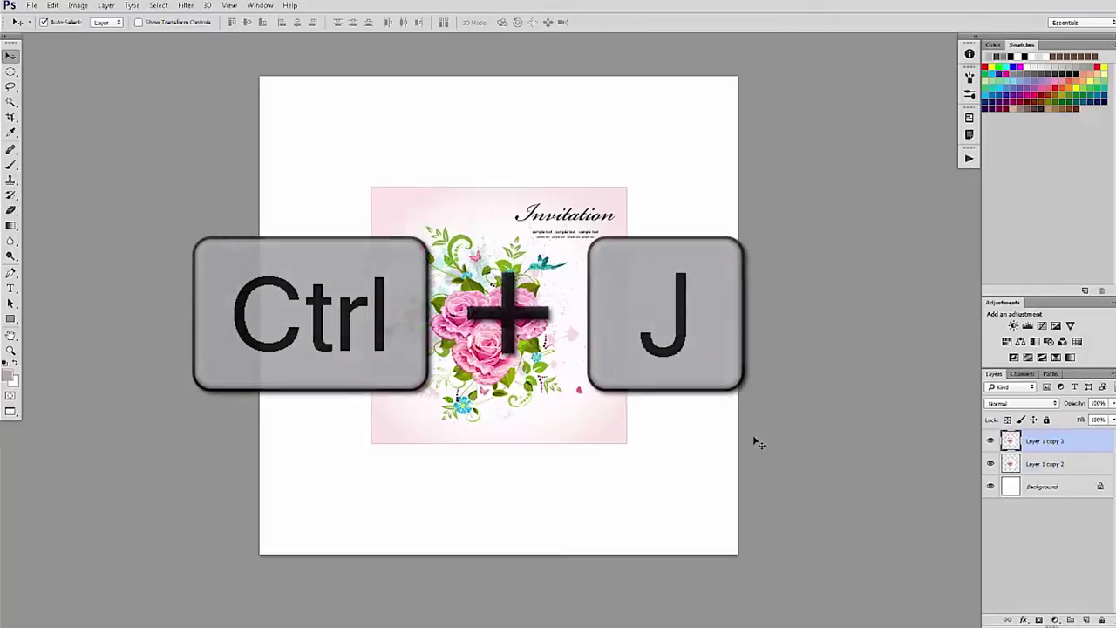
{"action": "key", "text": "ctrl+u"}
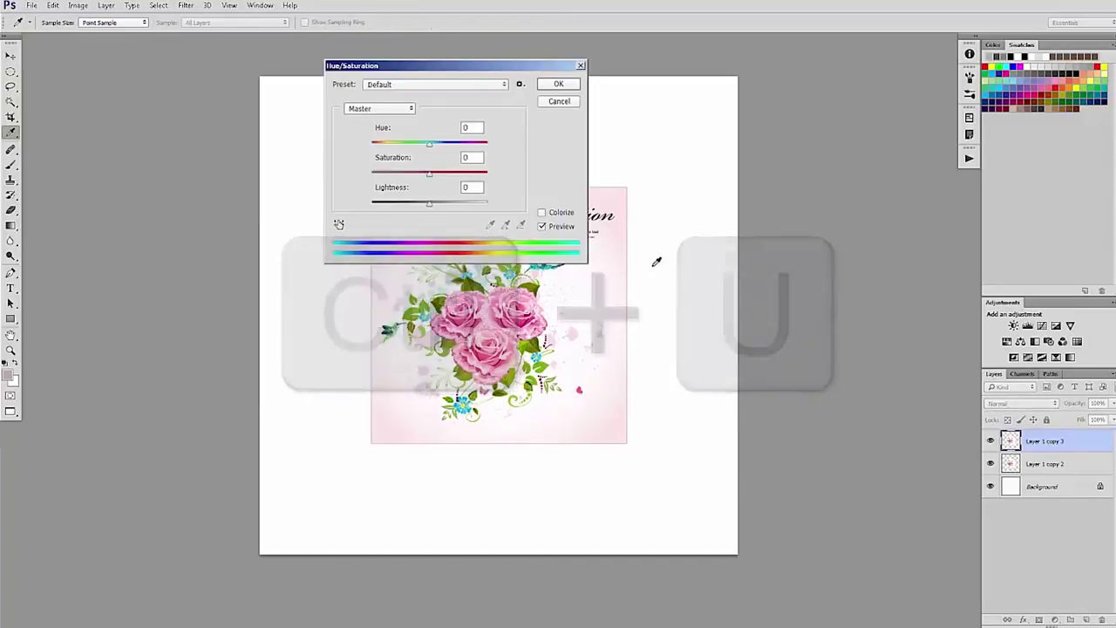
{"action": "left_click_drag", "start_coordinate": [430, 205], "coordinate": [361, 208]}
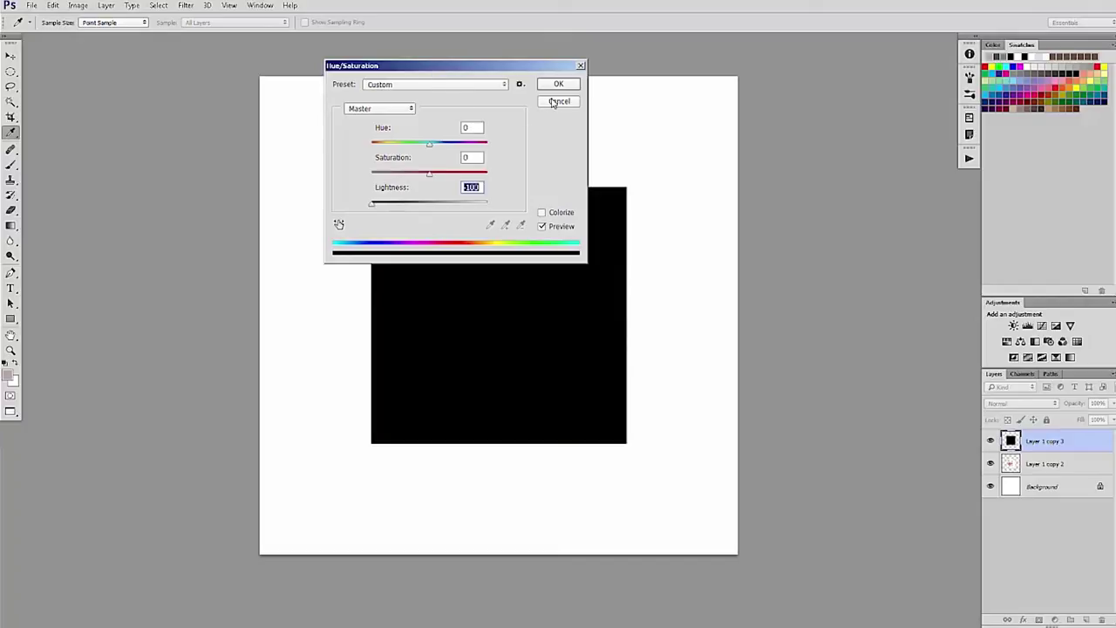
{"action": "left_click", "coordinate": [557, 103]}
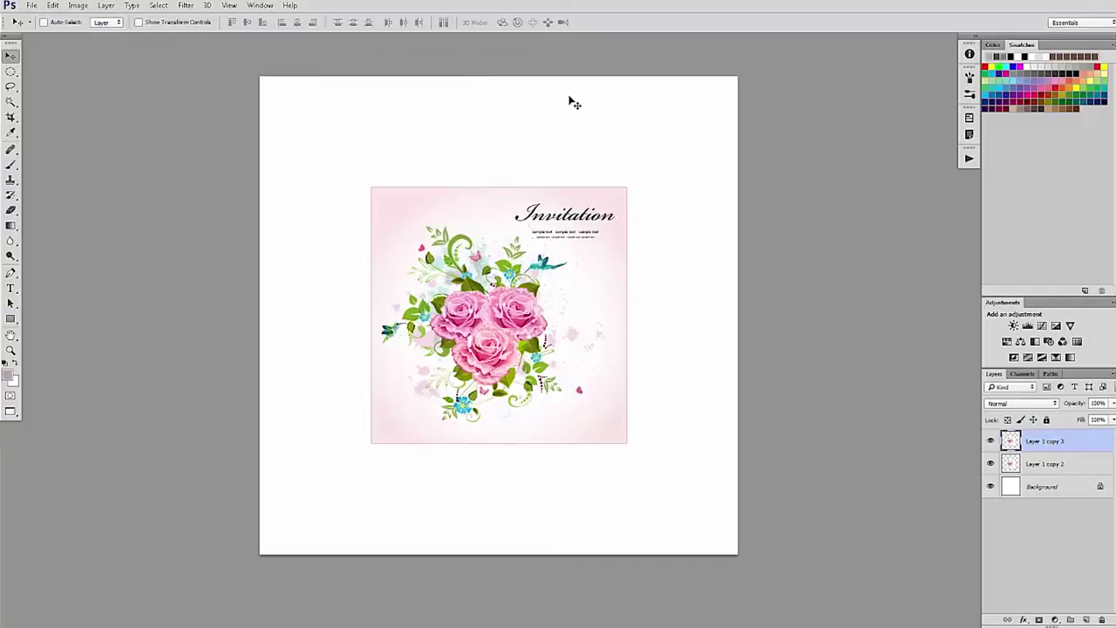
- Turn the duplicated card black with Hue/Saturation at Lightness -100 and move its layer beneath the original card layer
{"action": "left_click", "coordinate": [77, 6]}
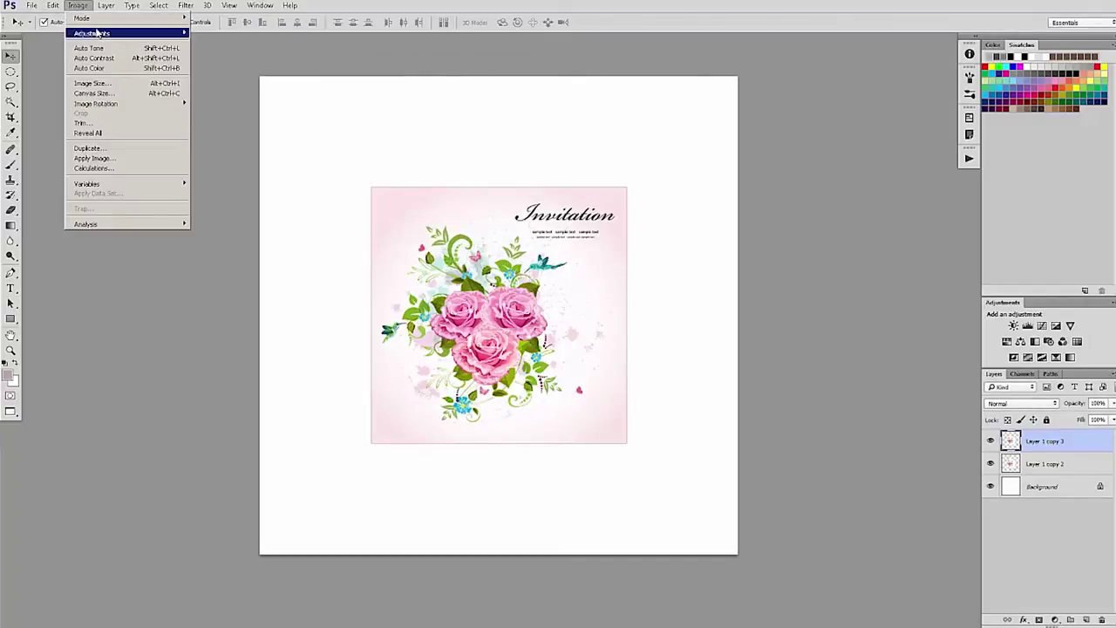
{"action": "mouse_move", "coordinate": [100, 36]}
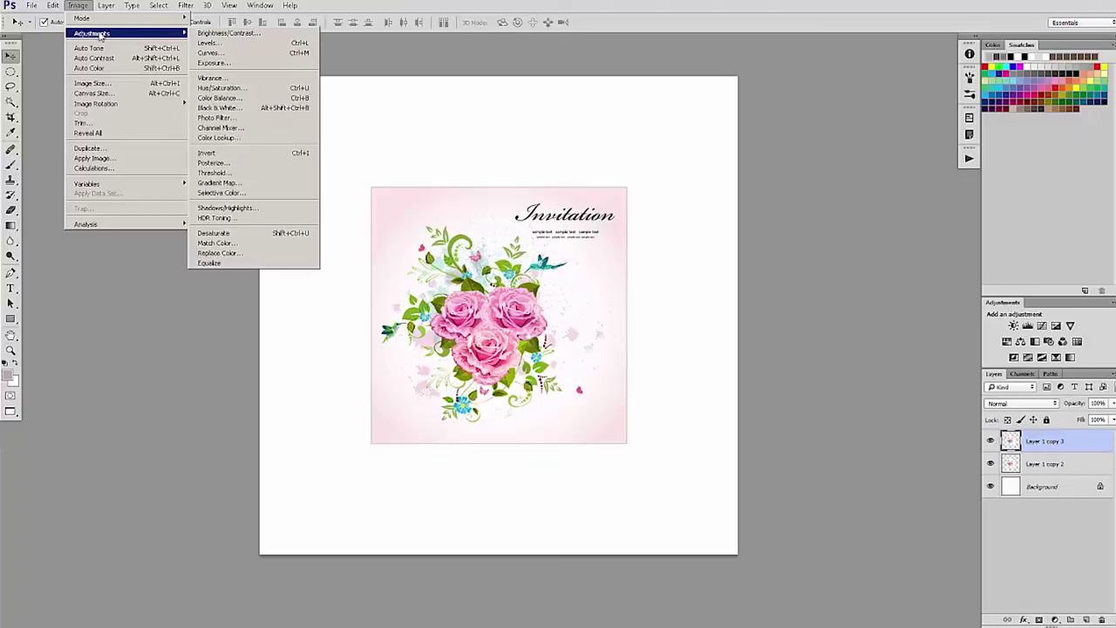
{"action": "left_click", "coordinate": [242, 91]}
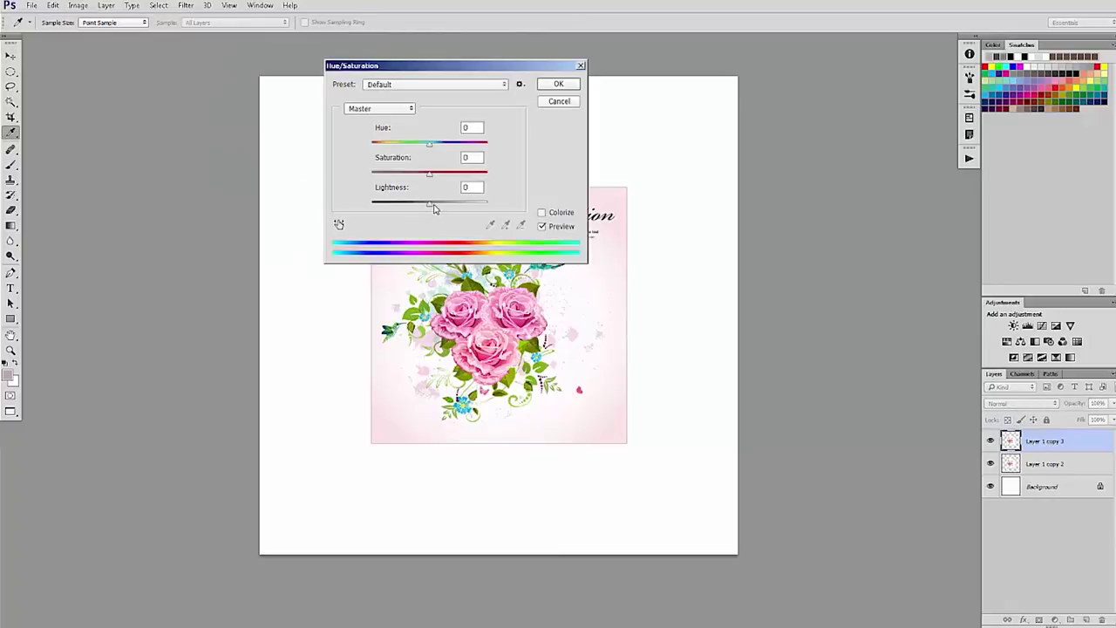
{"action": "left_click_drag", "start_coordinate": [436, 208], "coordinate": [366, 209]}
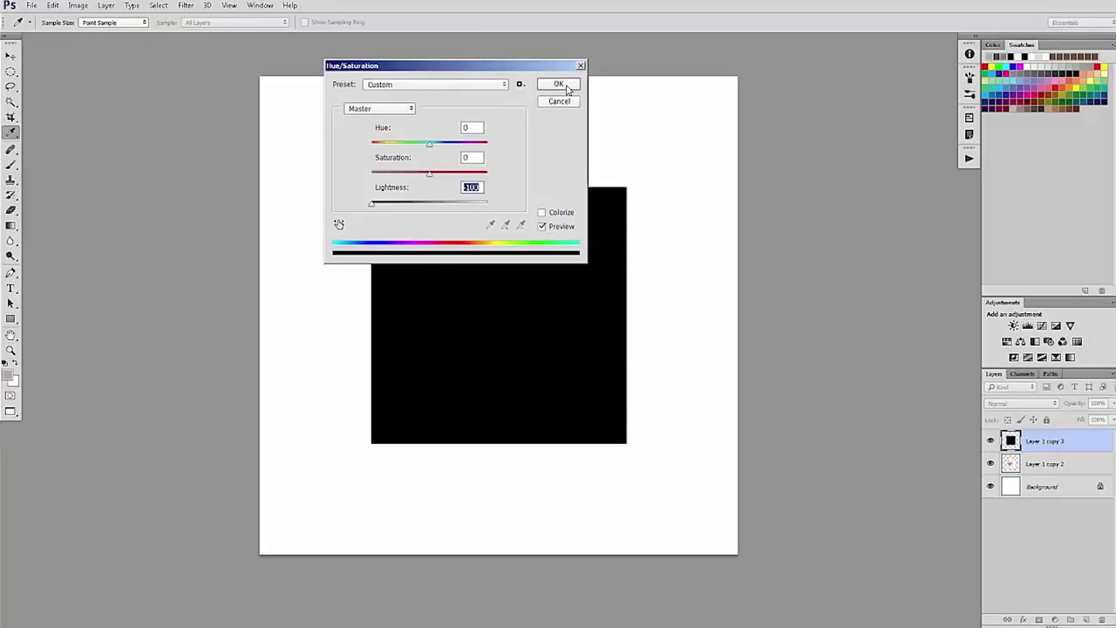
{"action": "left_click", "coordinate": [559, 85]}
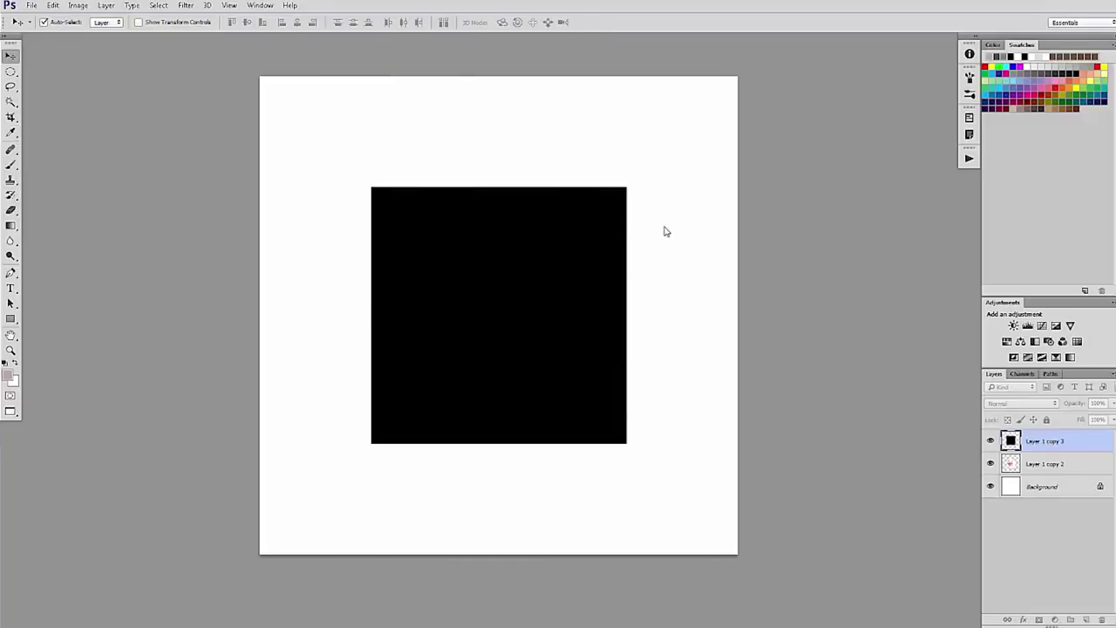
{"action": "left_click_drag", "start_coordinate": [1064, 451], "coordinate": [1064, 472]}
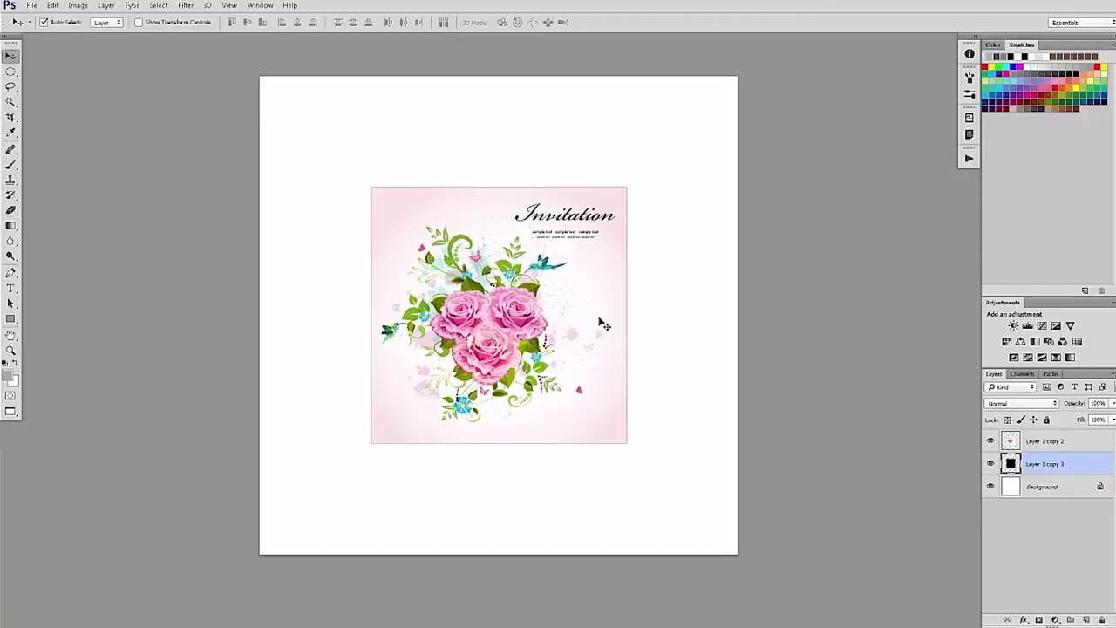
- Warp the black layer so its lower-right corner extends slightly past the card, tapering along the right and bottom edges
{"action": "key", "text": "ctrl+t"}
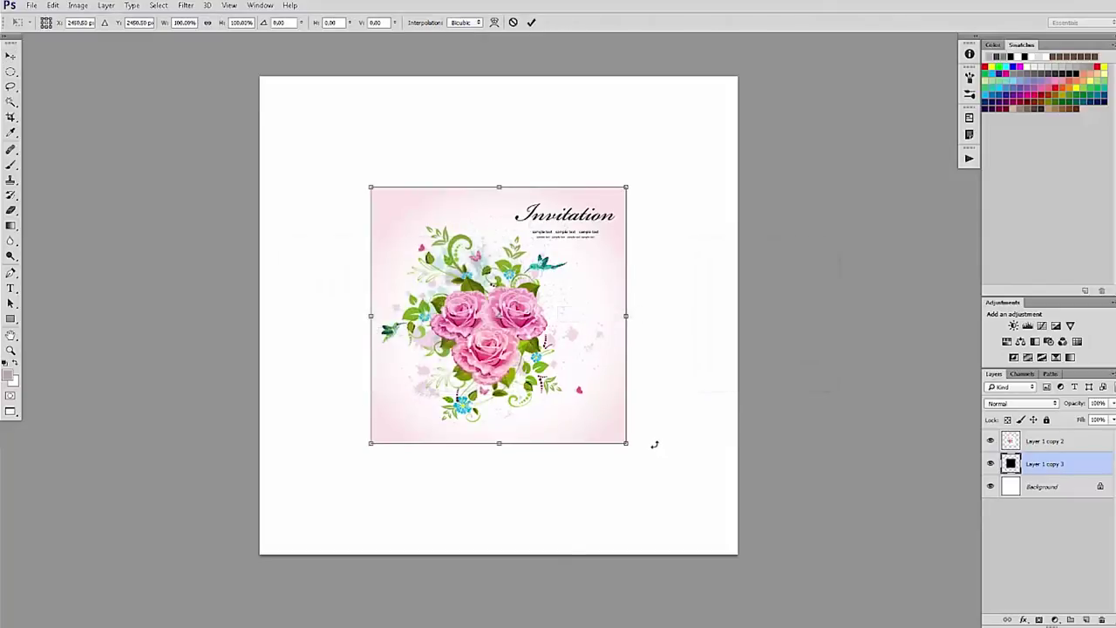
{"action": "right_click", "coordinate": [564, 276]}
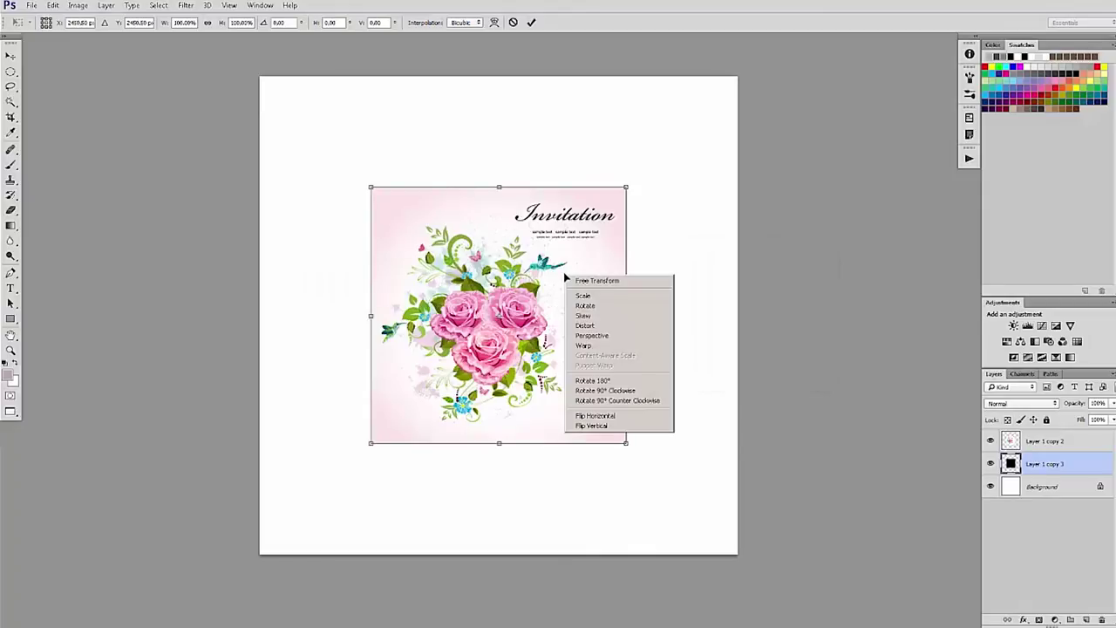
{"action": "left_click", "coordinate": [592, 347]}
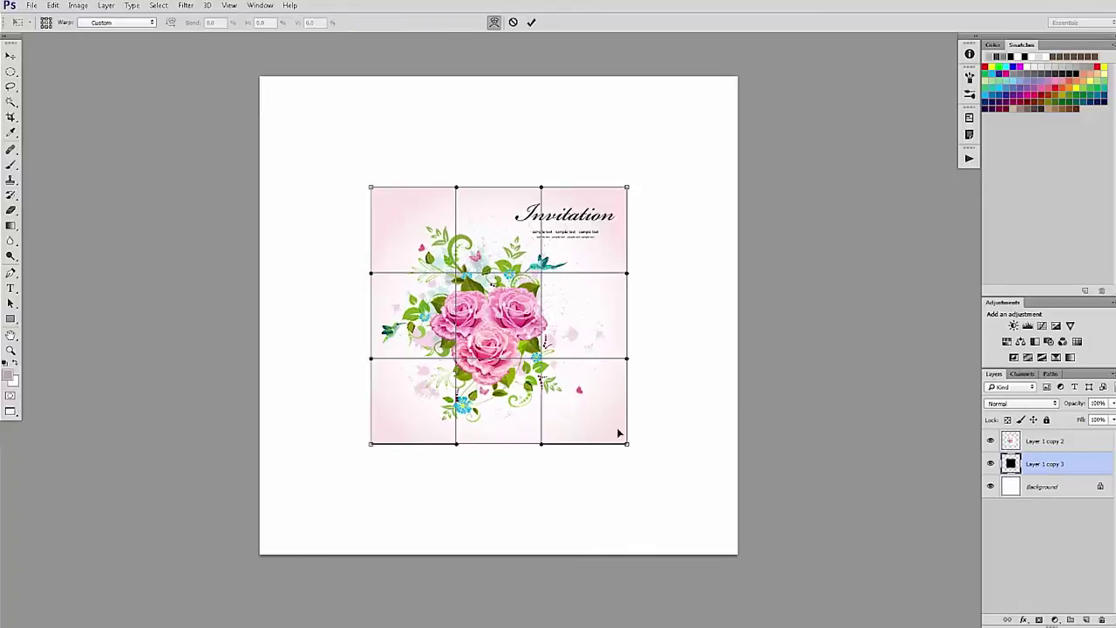
{"action": "left_click_drag", "start_coordinate": [626, 447], "coordinate": [636, 452]}
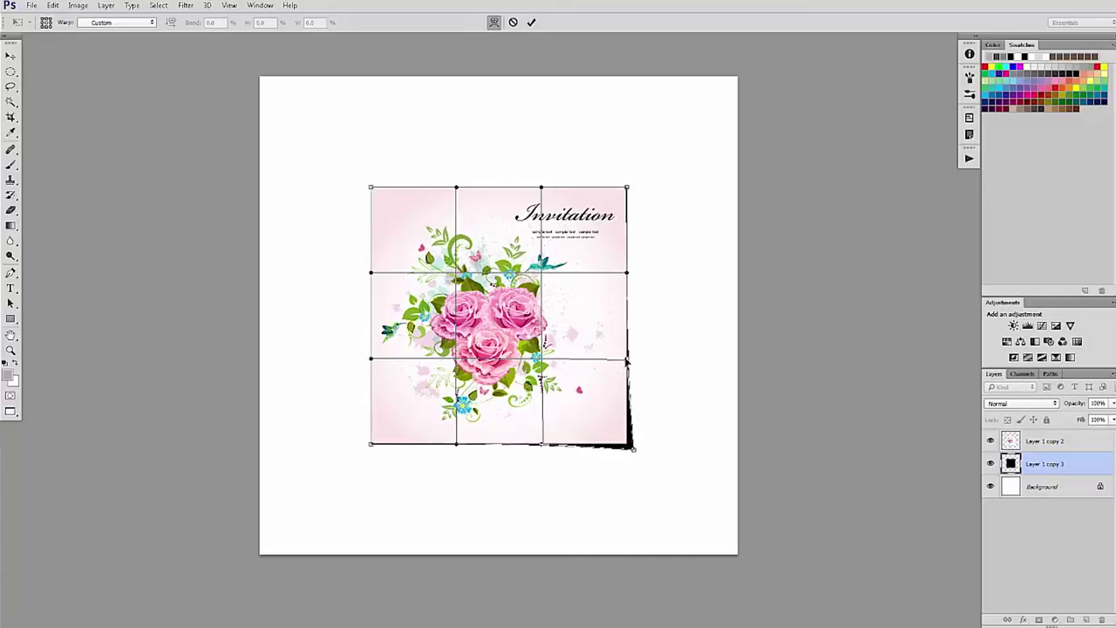
{"action": "left_click_drag", "start_coordinate": [638, 361], "coordinate": [630, 358]}
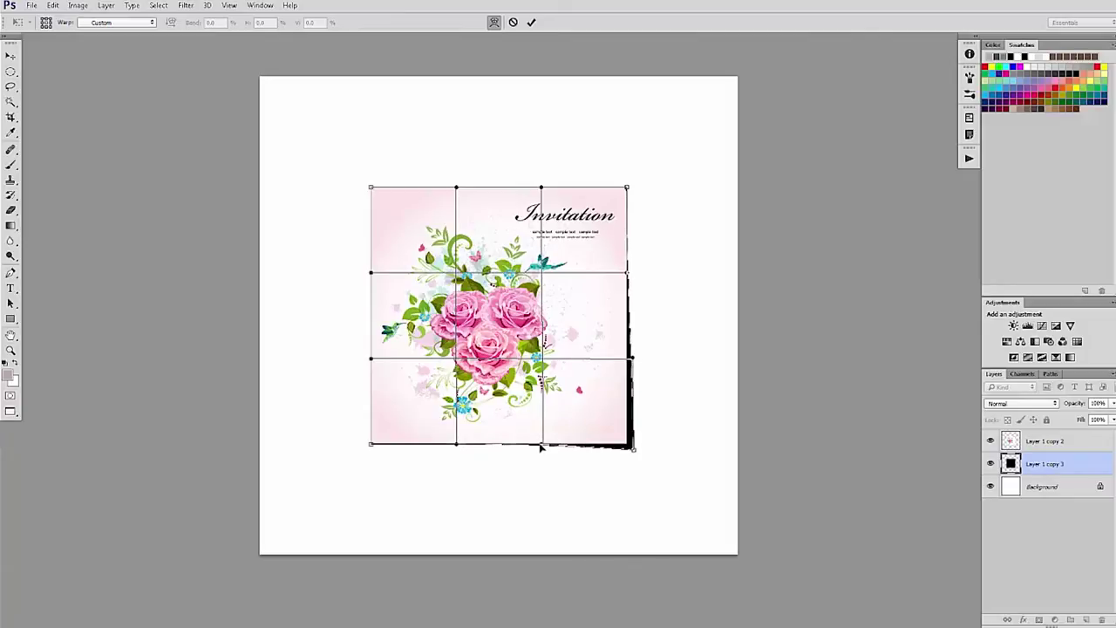
{"action": "left_click_drag", "start_coordinate": [541, 447], "coordinate": [538, 451]}
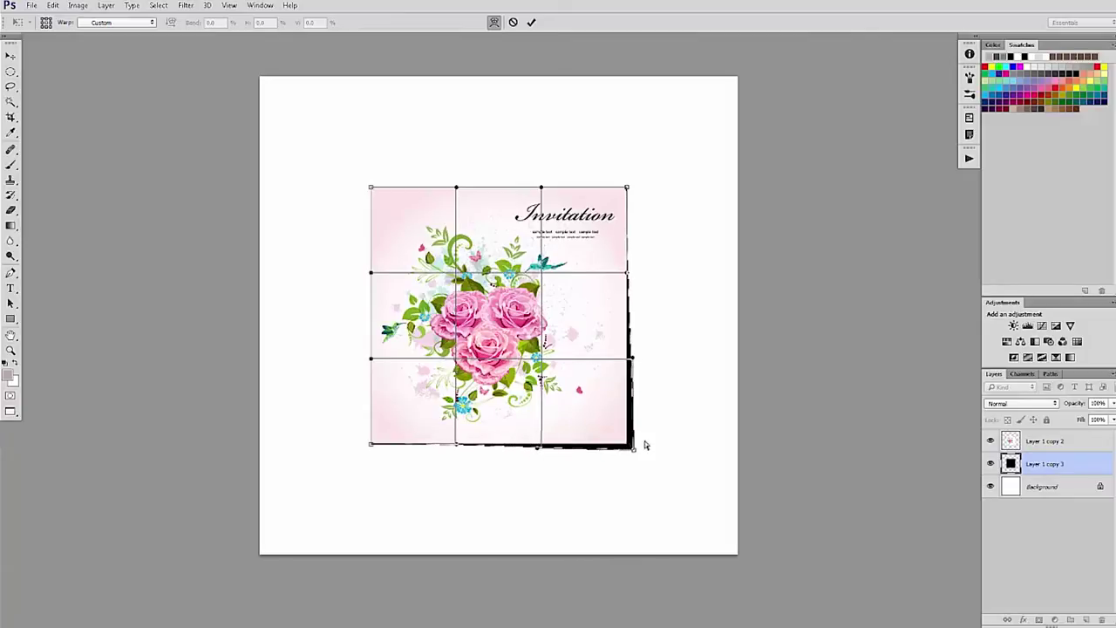
{"action": "left_click_drag", "start_coordinate": [634, 451], "coordinate": [633, 449]}
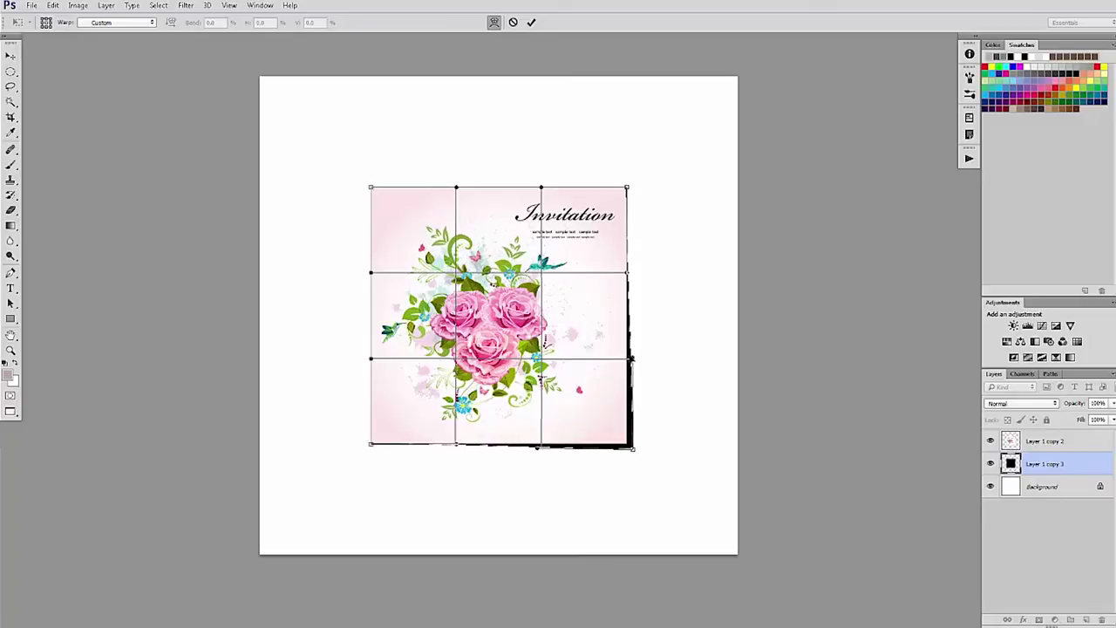
{"action": "left_click_drag", "start_coordinate": [633, 358], "coordinate": [626, 355]}
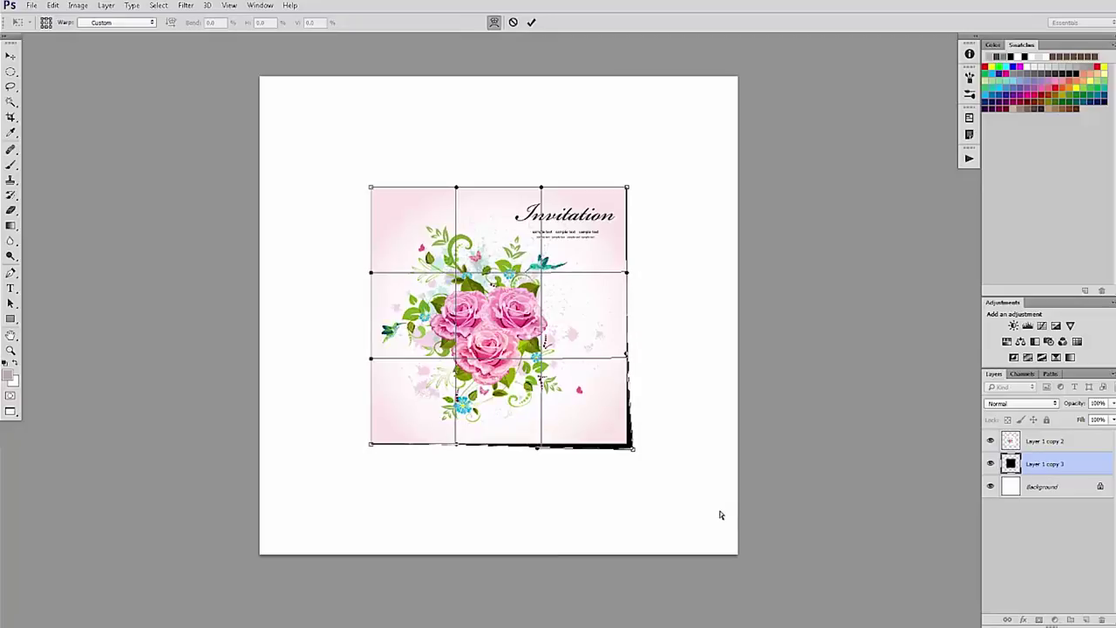
{"action": "key", "text": "v"}
{"action": "key", "text": "Return"}
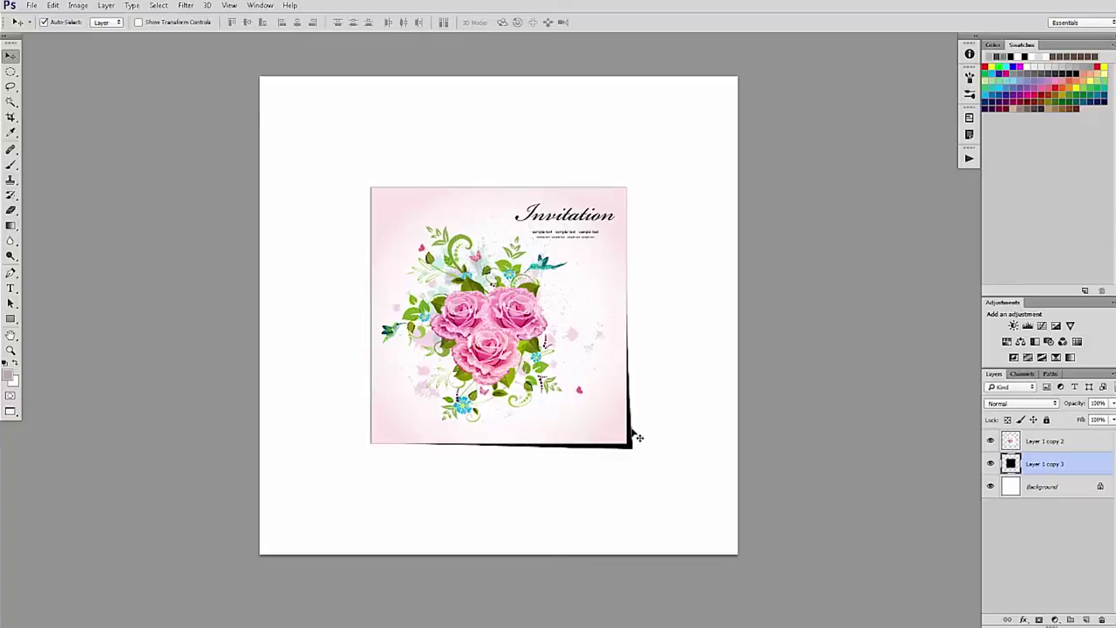
- Apply a slight Gaussian Blur to the warped black shadow layer
{"action": "left_click", "coordinate": [187, 6]}
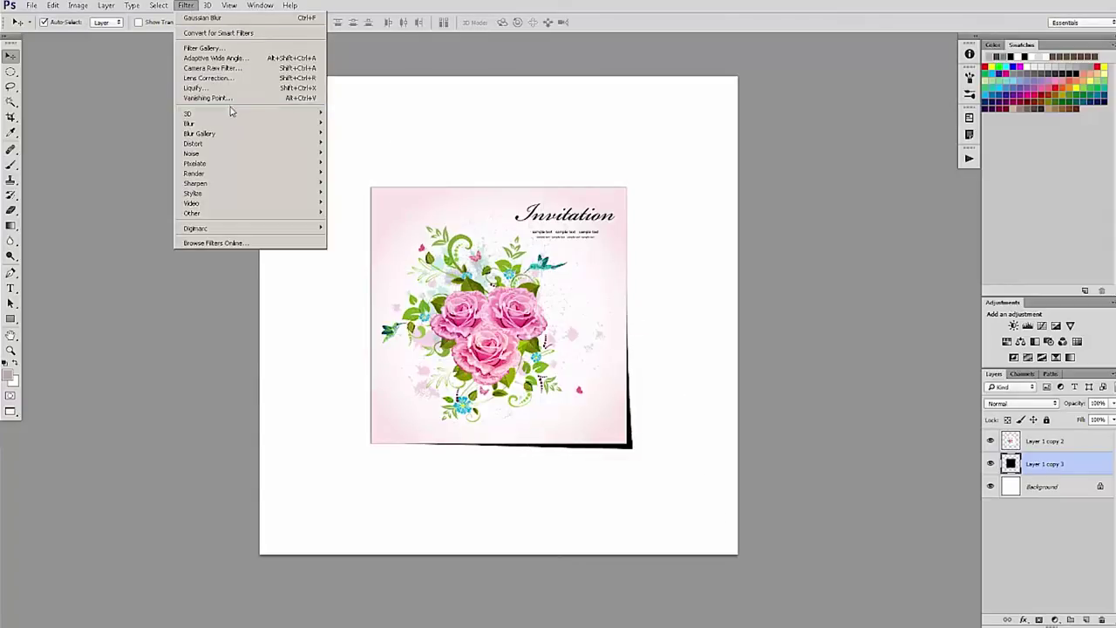
{"action": "mouse_move", "coordinate": [232, 125]}
{"action": "left_click", "coordinate": [358, 151]}
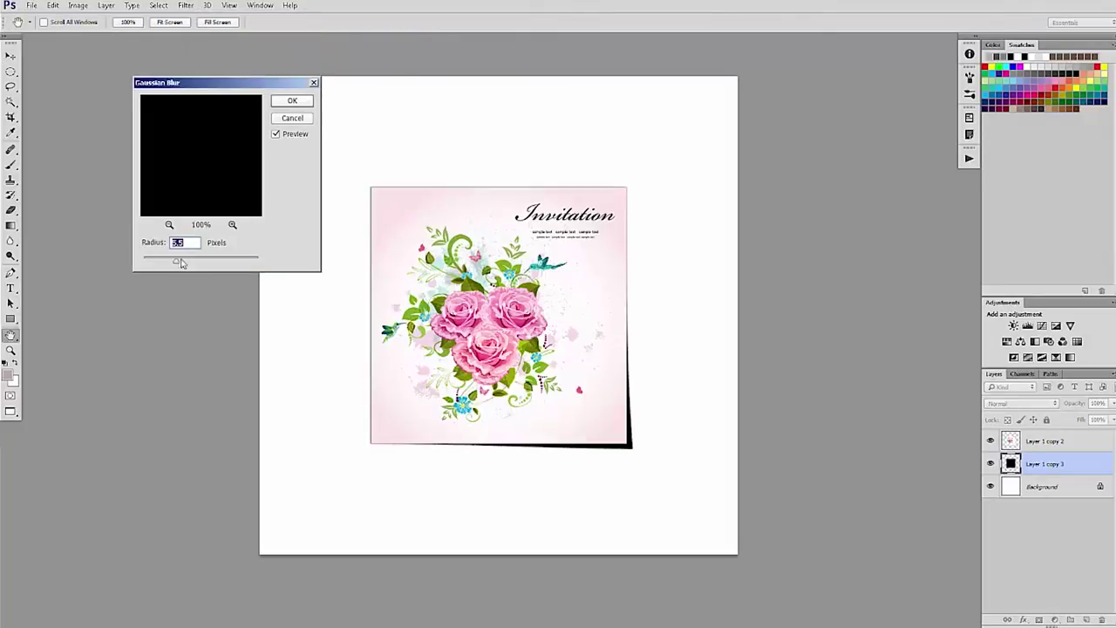
{"action": "left_click_drag", "start_coordinate": [177, 265], "coordinate": [176, 264]}
{"action": "left_click", "coordinate": [294, 103]}
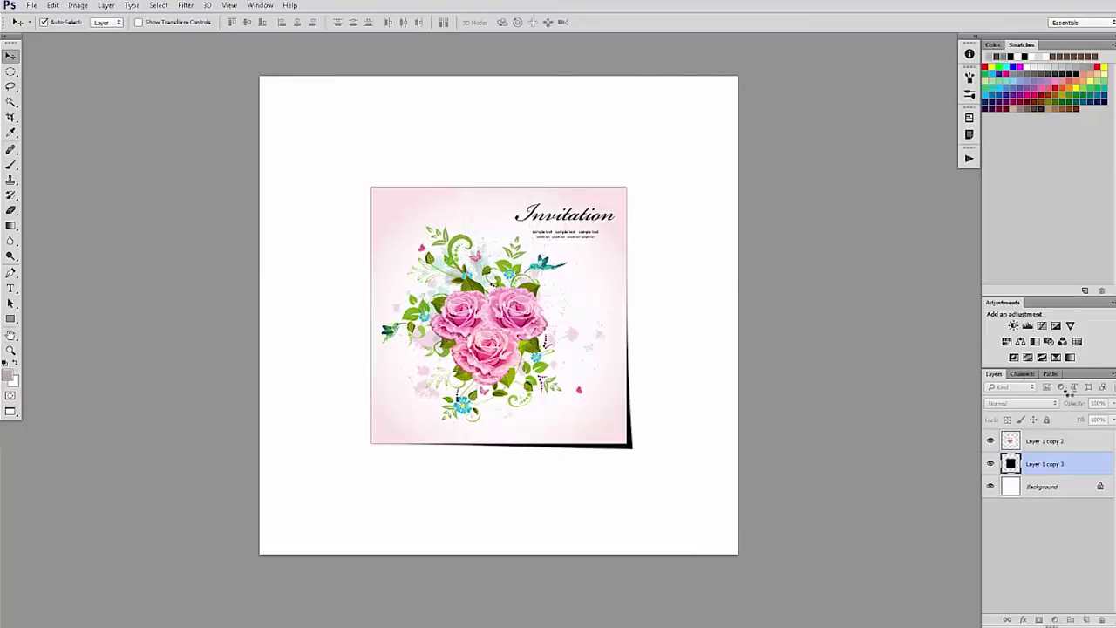
- Lower the opacity of the blurred shadow layer to about 48%
{"action": "left_click", "coordinate": [1113, 405]}
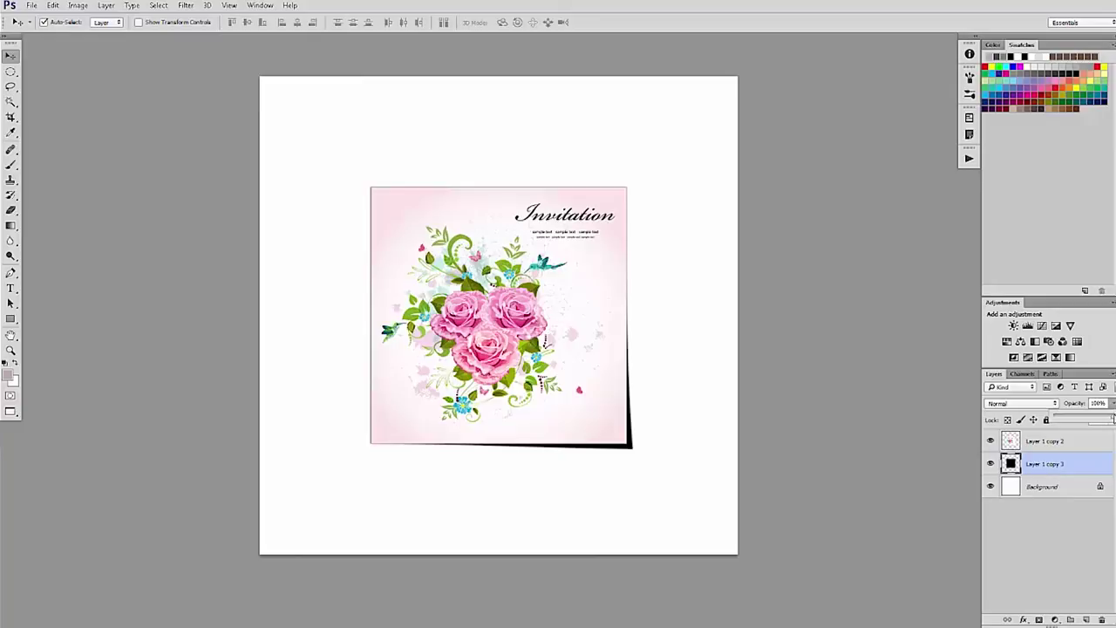
{"action": "left_click_drag", "start_coordinate": [1113, 419], "coordinate": [1082, 419]}
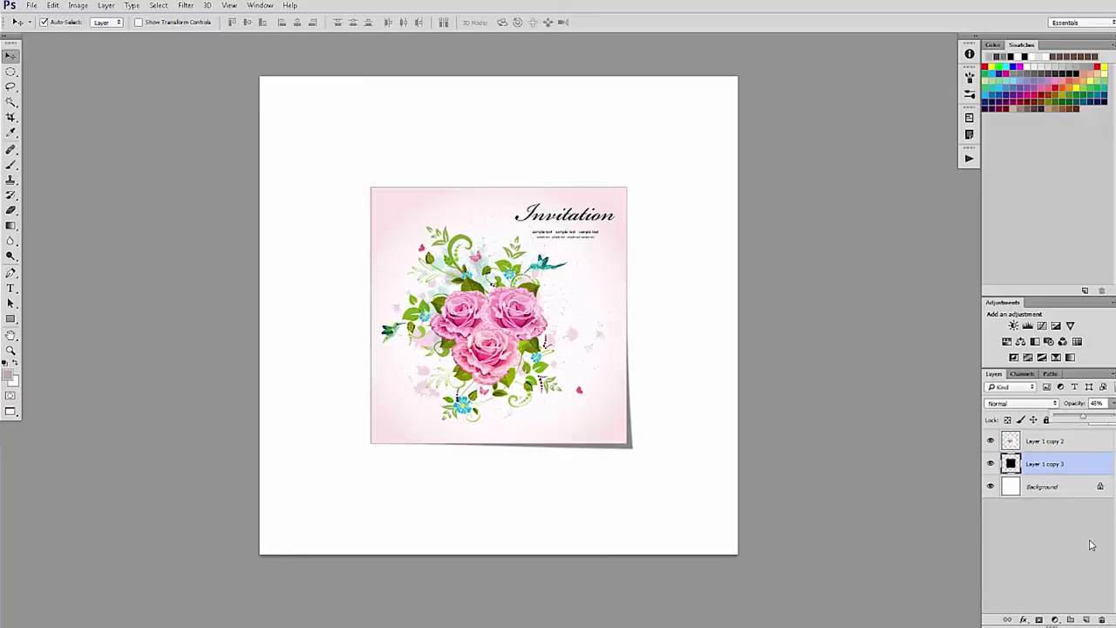
{"action": "left_click", "coordinate": [1081, 472]}
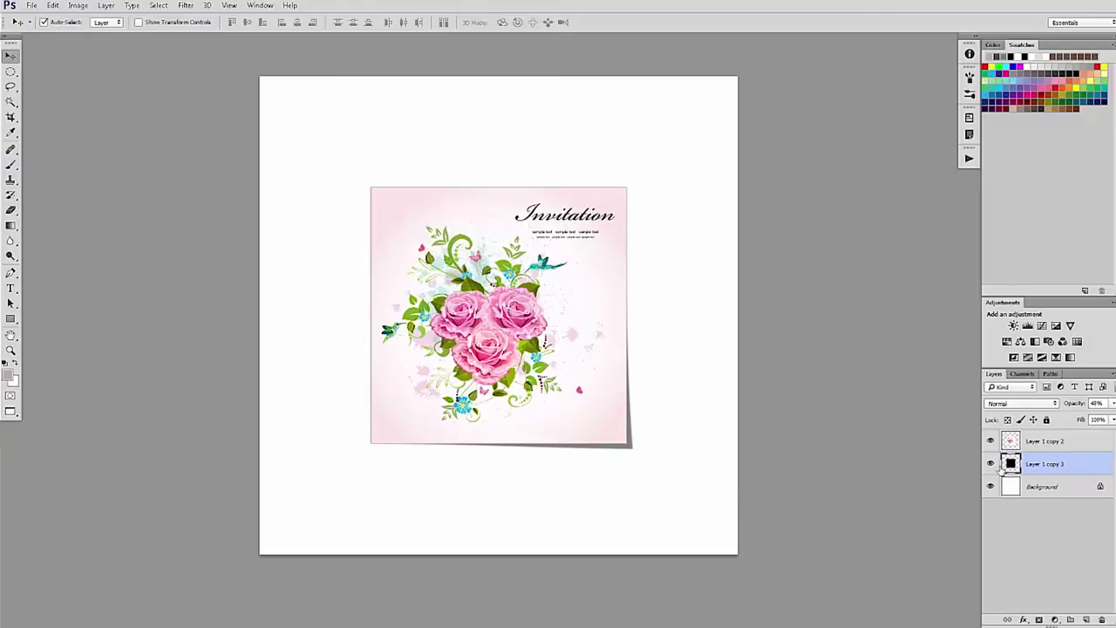
- Hide the finished shadow layer, Layer 1 copy 3, and duplicate the card layer, Layer 1 copy 2
{"action": "left_click", "coordinate": [991, 464]}
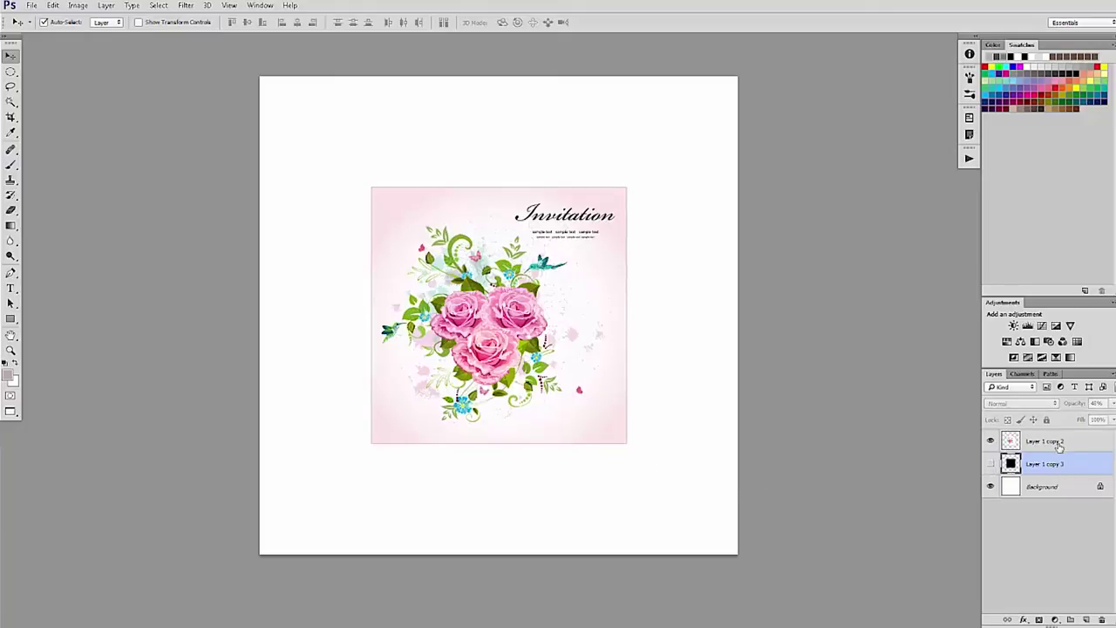
{"action": "left_click", "coordinate": [1060, 443]}
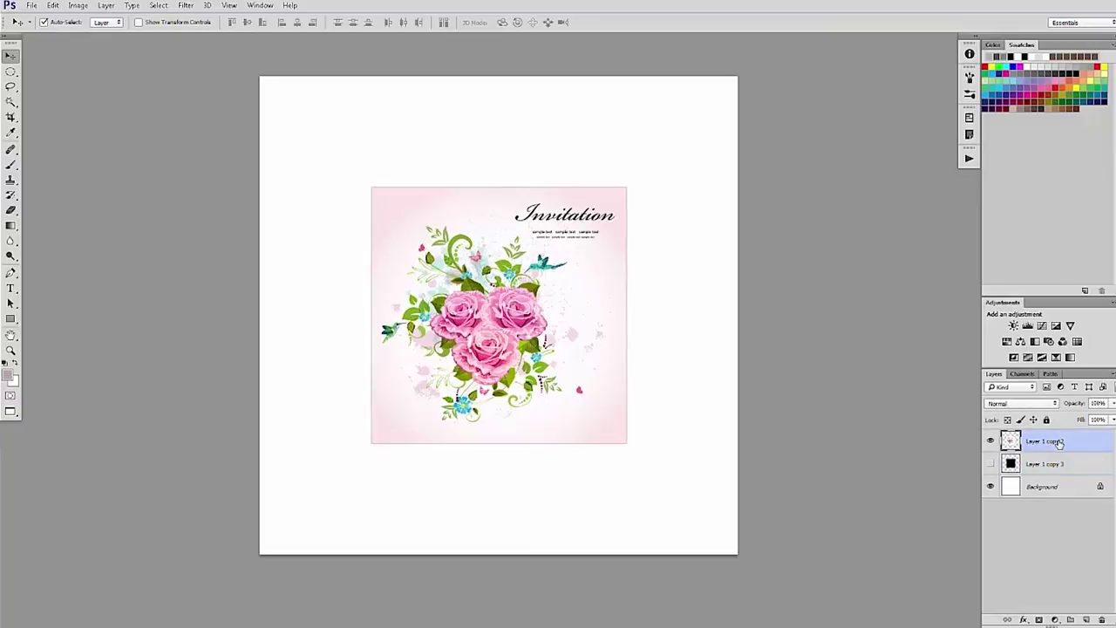
{"action": "key", "text": "ctrl+j"}
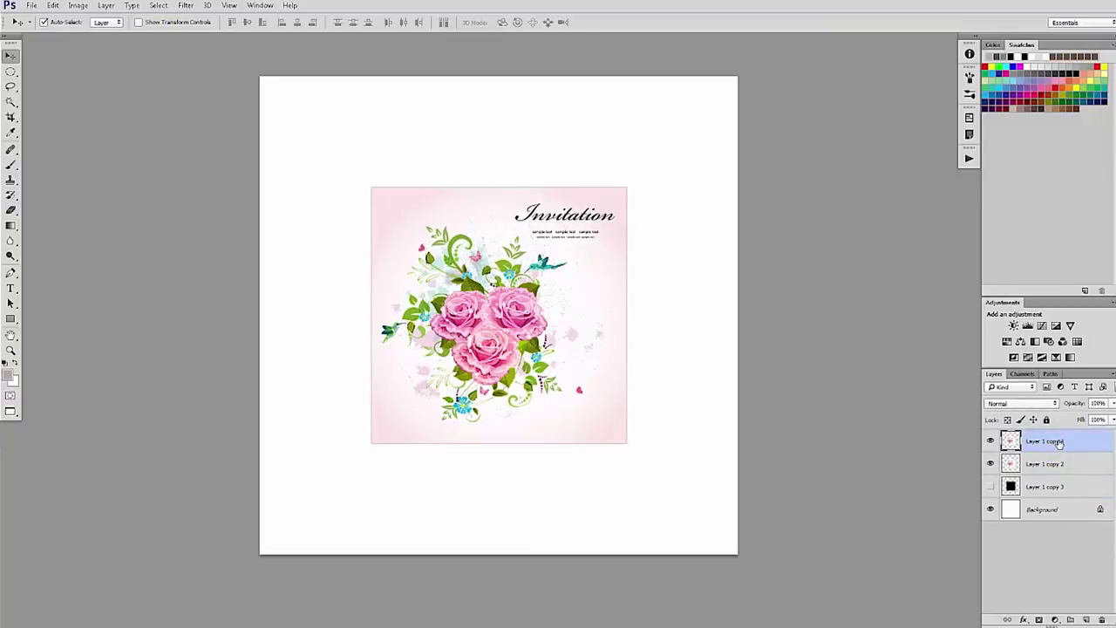
- Turn the new card copy black with Hue/Saturation at minimum Lightness and move it directly beneath the card layer
{"action": "key", "text": "ctrl+u"}
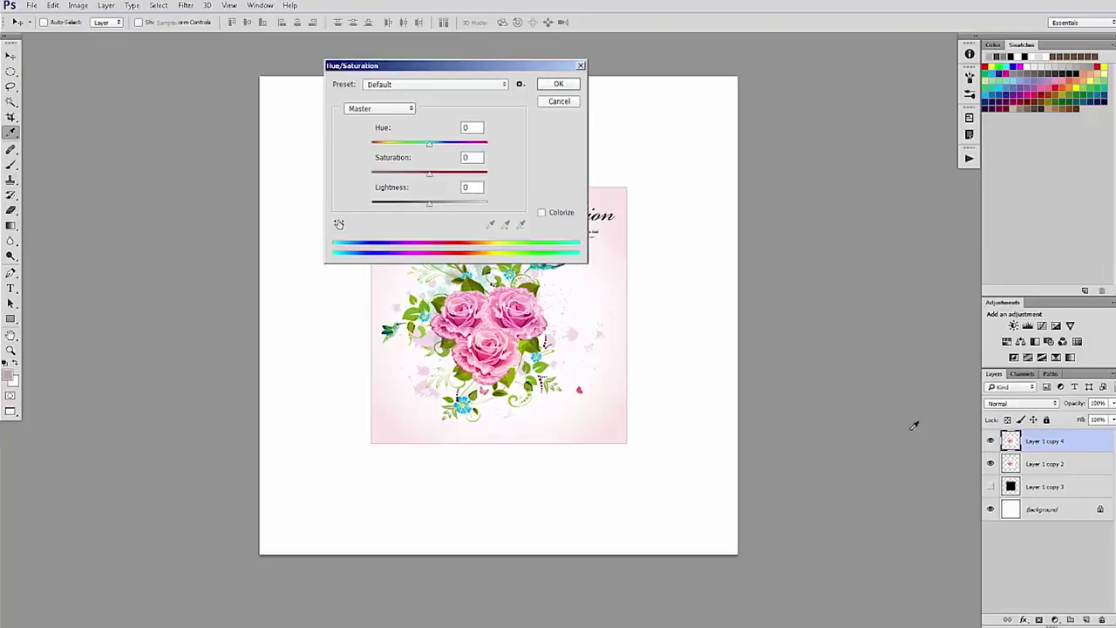
{"action": "left_click_drag", "start_coordinate": [429, 202], "coordinate": [362, 211]}
{"action": "left_click", "coordinate": [558, 84]}
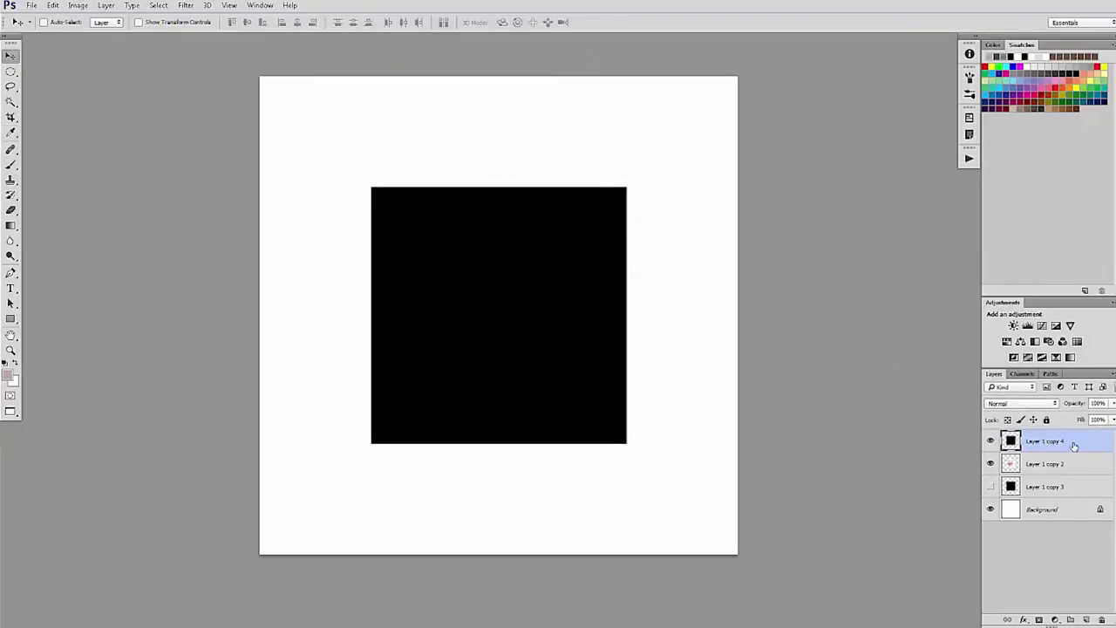
{"action": "left_click_drag", "start_coordinate": [1075, 446], "coordinate": [1077, 471]}
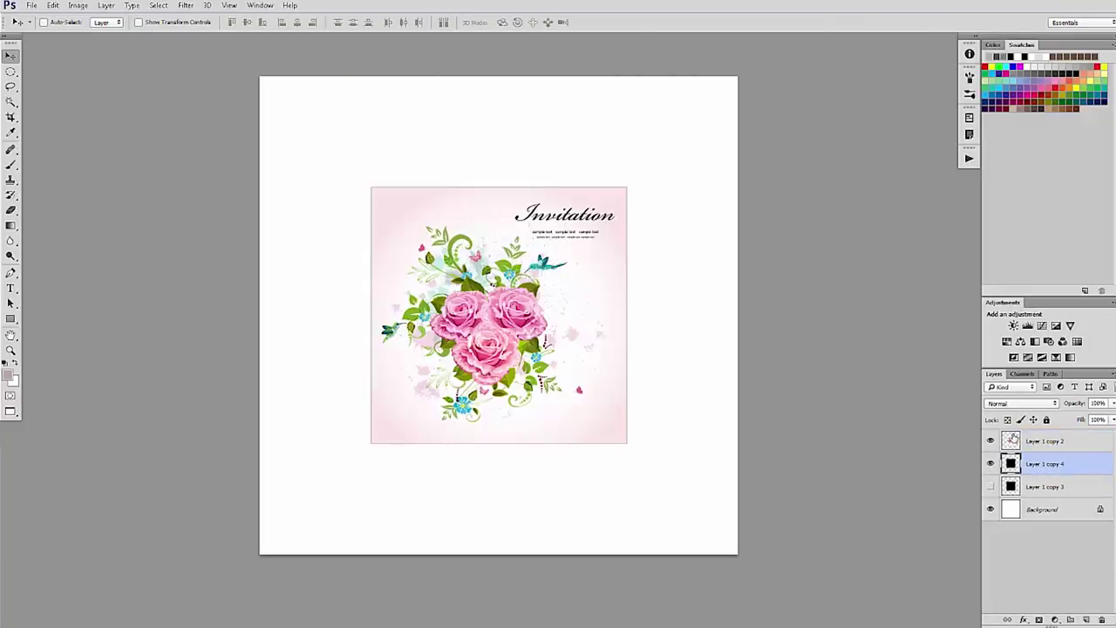
- Warp the black card copy so both bottom corners extend slightly below the card and the bottom edge's middle curves up behind it
{"action": "key", "text": "ctrl+t"}
{"action": "right_click", "coordinate": [509, 274]}
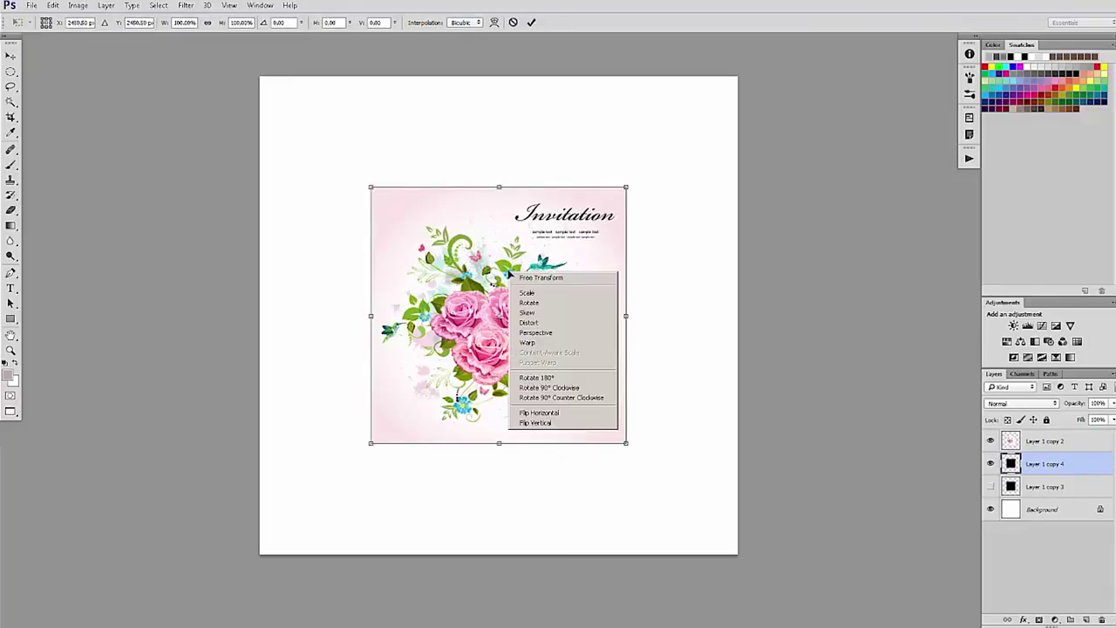
{"action": "left_click", "coordinate": [527, 342]}
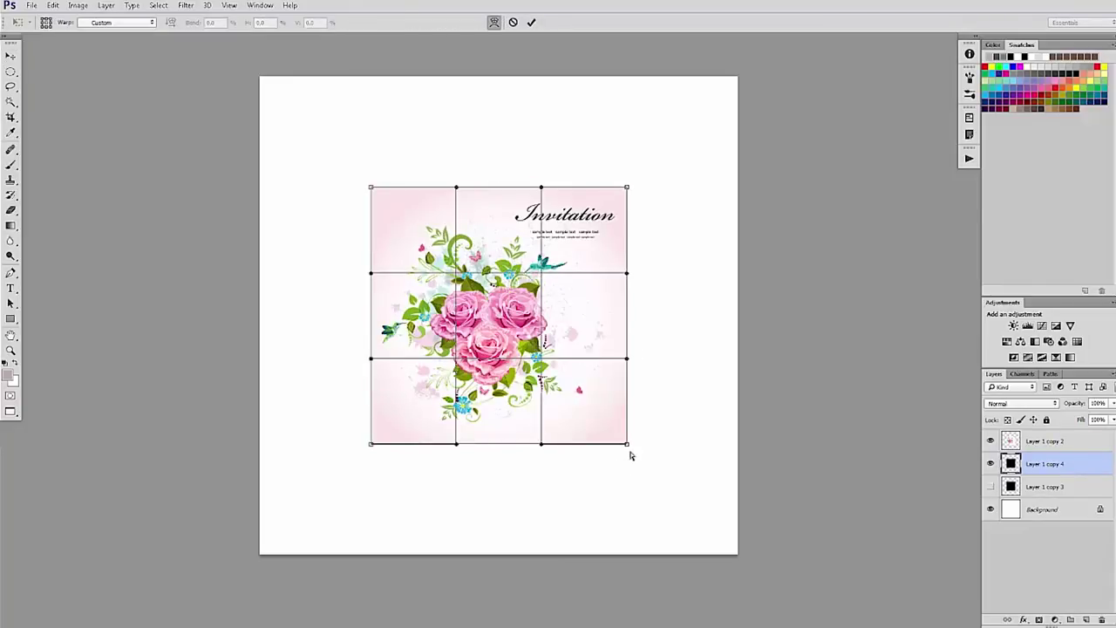
{"action": "left_click_drag", "start_coordinate": [628, 451], "coordinate": [634, 452]}
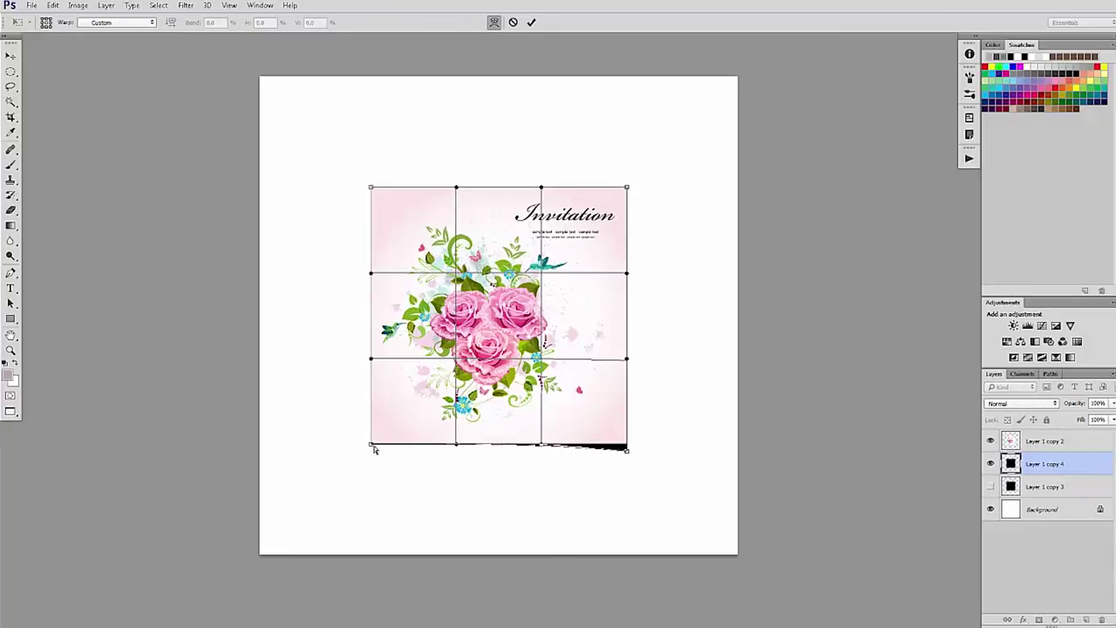
{"action": "left_click_drag", "start_coordinate": [373, 446], "coordinate": [369, 451]}
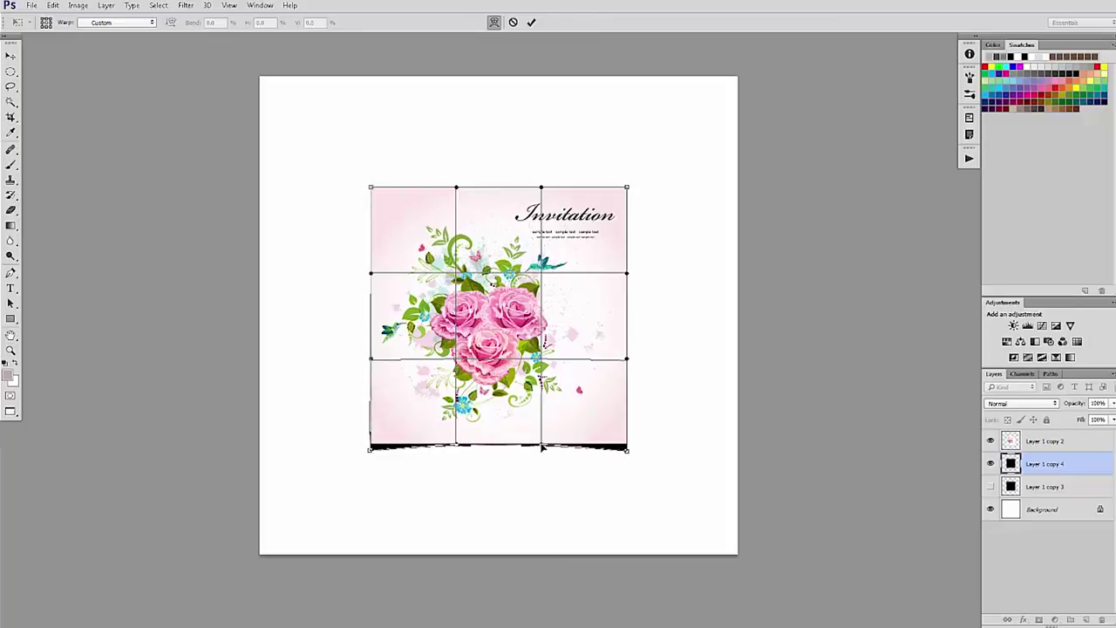
{"action": "left_click_drag", "start_coordinate": [542, 446], "coordinate": [541, 442]}
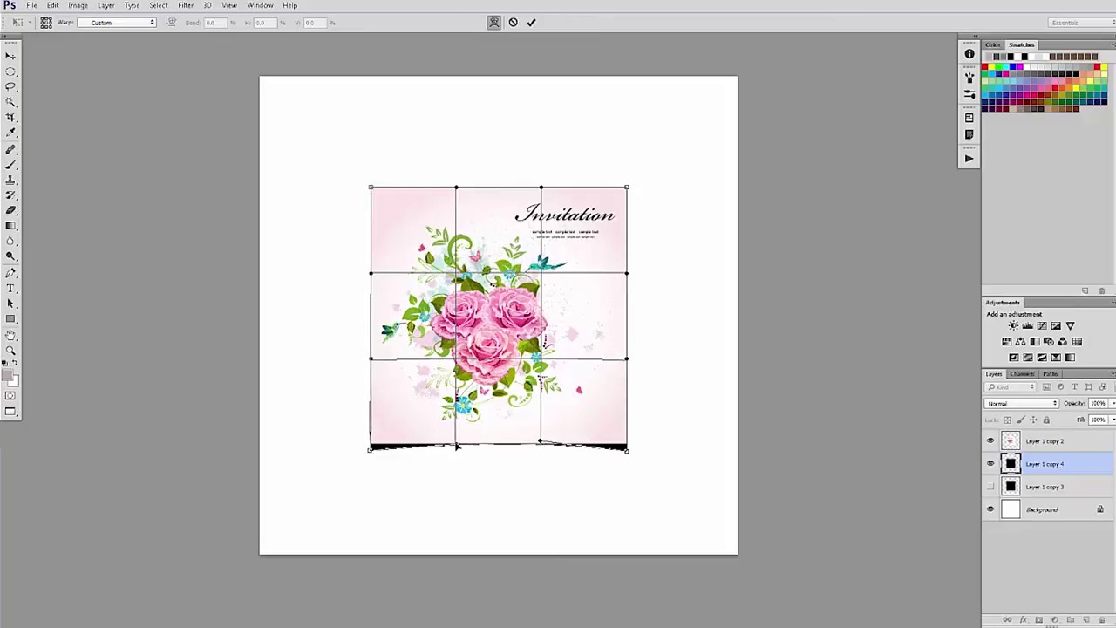
{"action": "left_click_drag", "start_coordinate": [455, 447], "coordinate": [455, 445]}
{"action": "left_click_drag", "start_coordinate": [541, 445], "coordinate": [541, 442]}
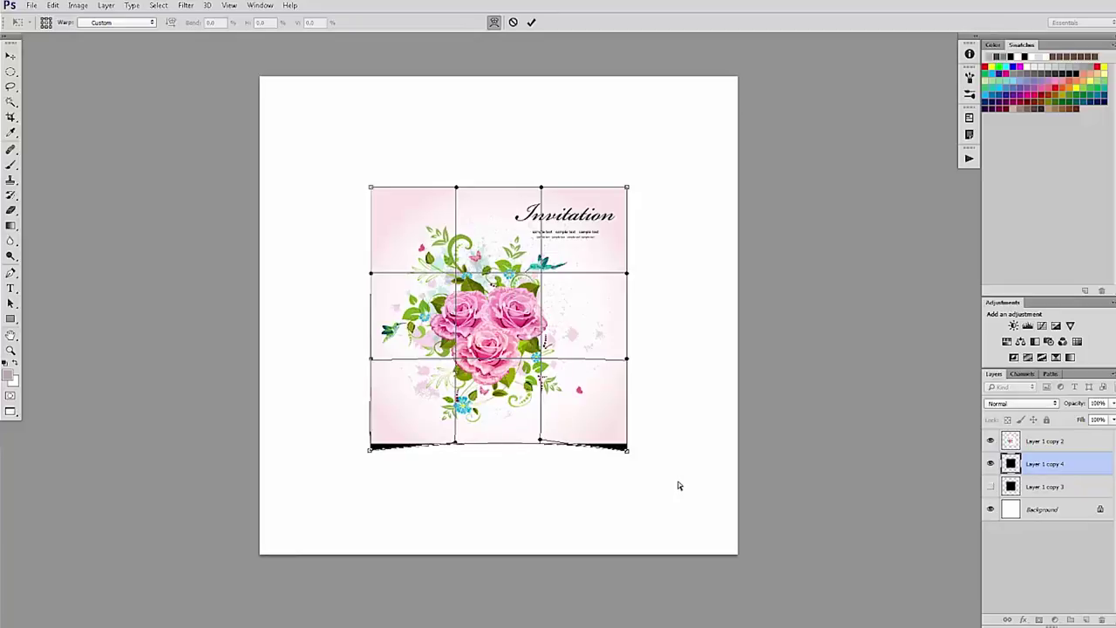
{"action": "key", "text": "v"}
{"action": "key", "text": "Return"}
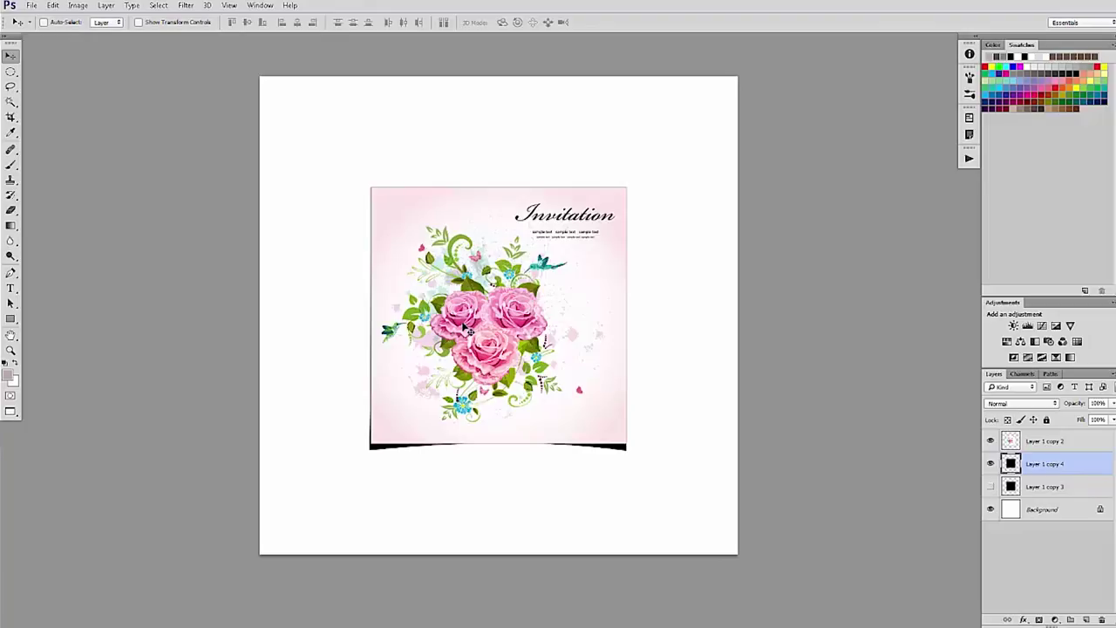
- Lower the opacity of the warped black shadow layer, Layer 1 copy 4, to about 29%
{"action": "key", "text": "ctrl"}
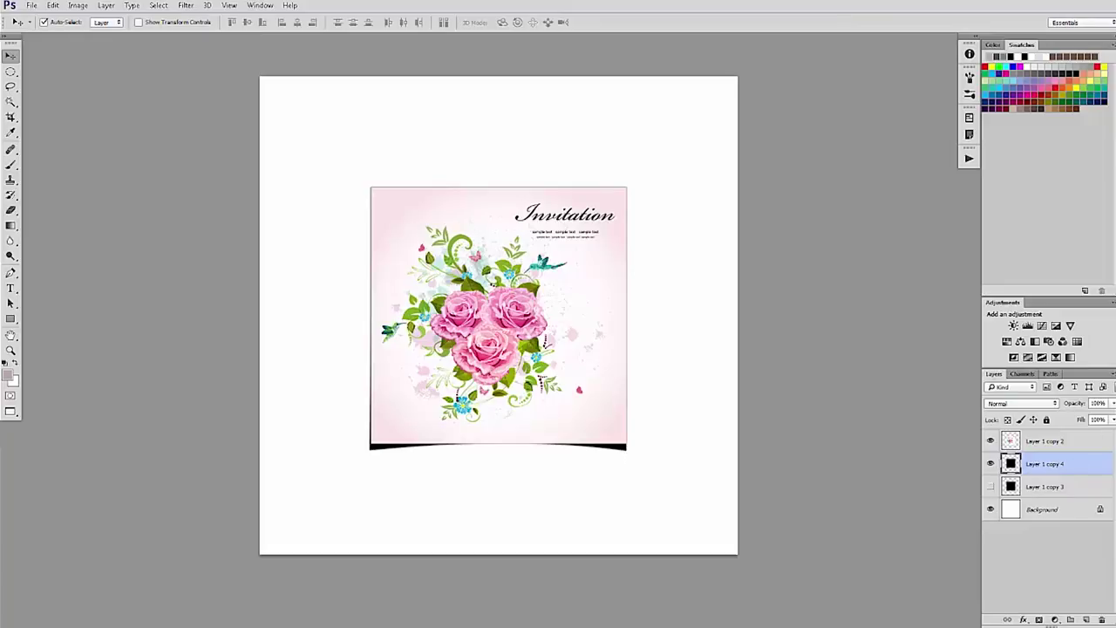
{"action": "left_click", "coordinate": [1113, 403]}
{"action": "left_click_drag", "start_coordinate": [1113, 420], "coordinate": [1078, 421]}
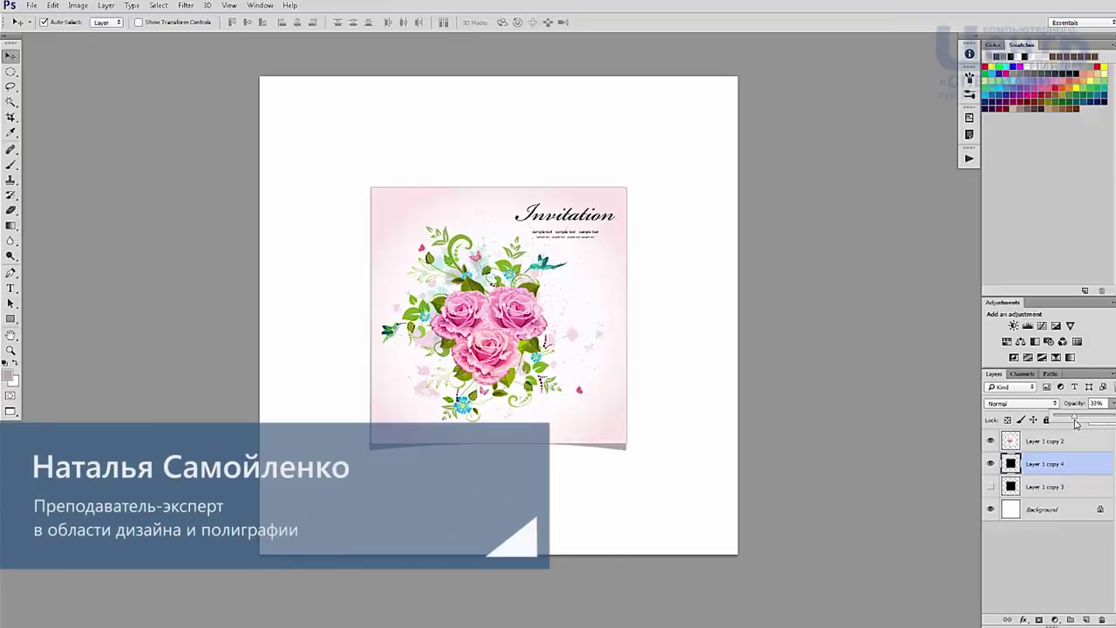
{"action": "left_click_drag", "start_coordinate": [1078, 421], "coordinate": [1074, 424]}
{"action": "left_click", "coordinate": [1094, 469]}
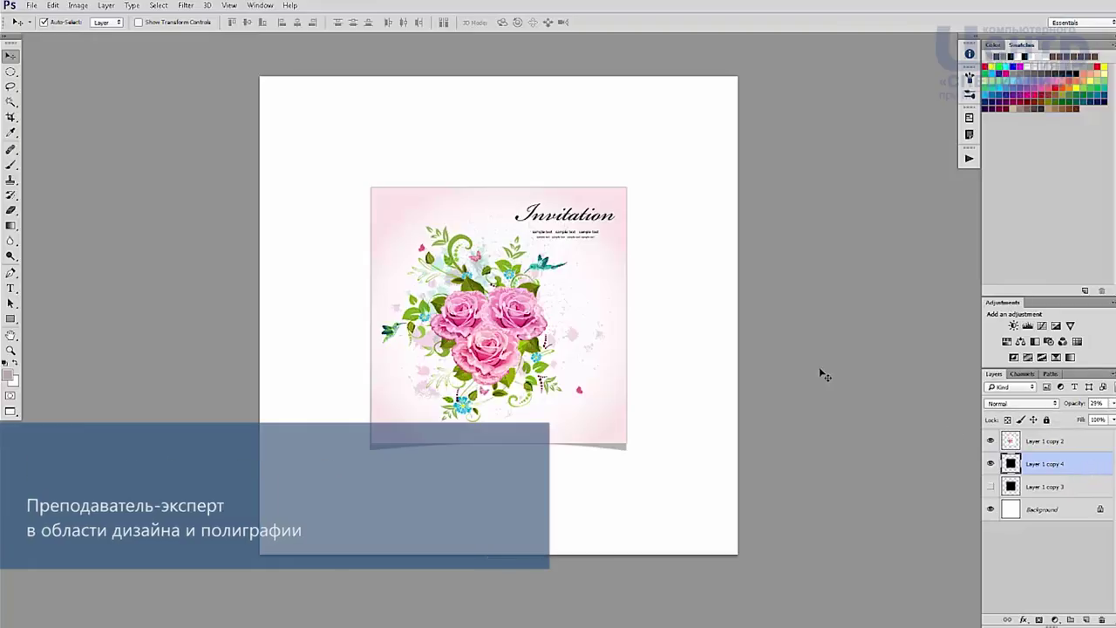